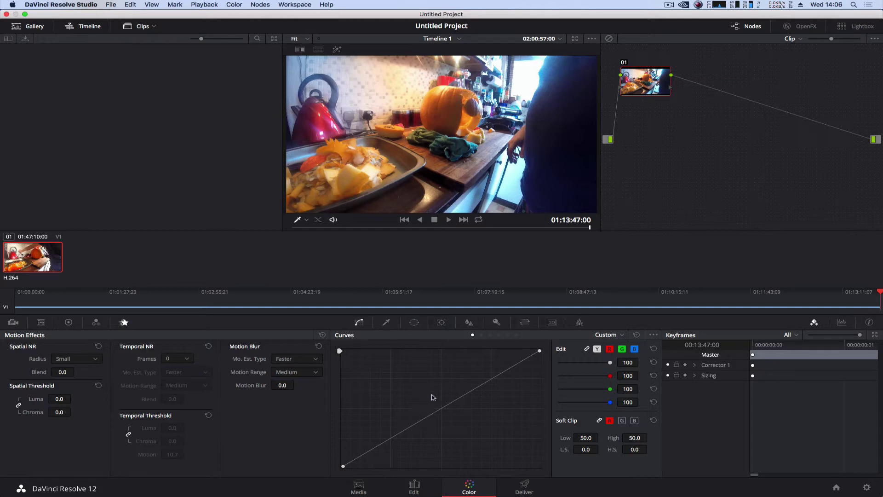
Add serial node 02 after node 01 and arrange both nodes side by side in the graph
left_click(439, 409)
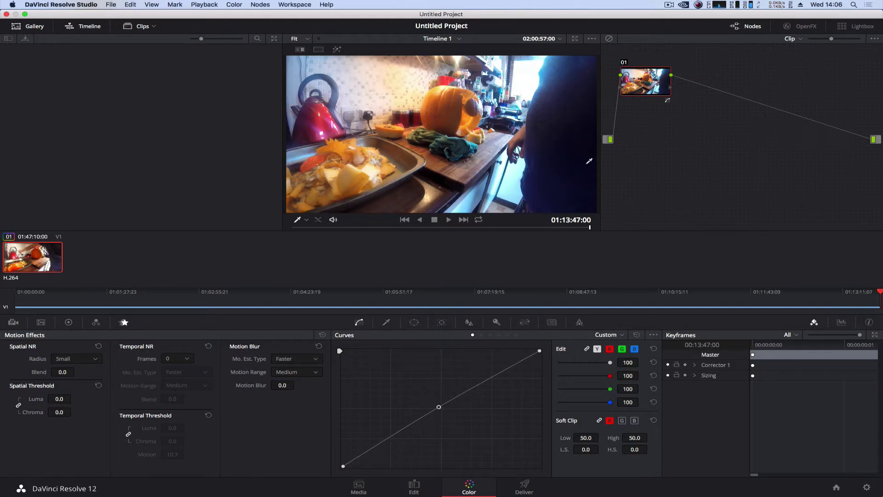
left_click_drag(656, 97, 686, 139)
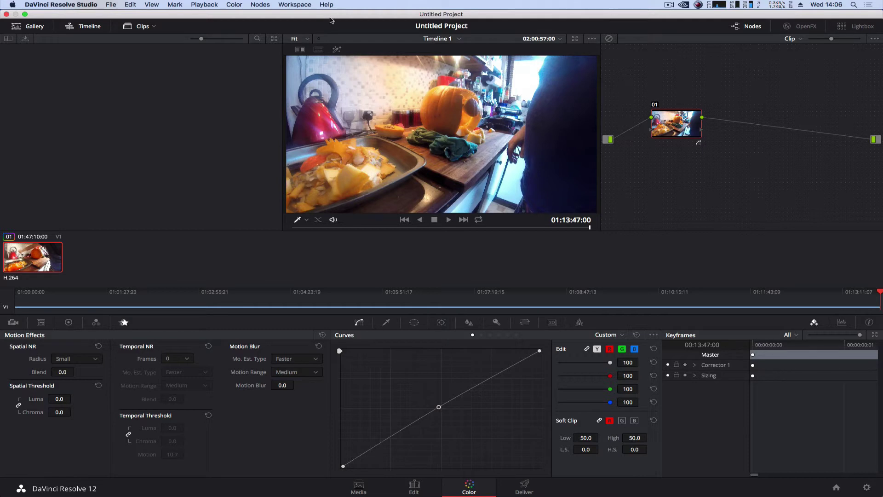
left_click(255, 6)
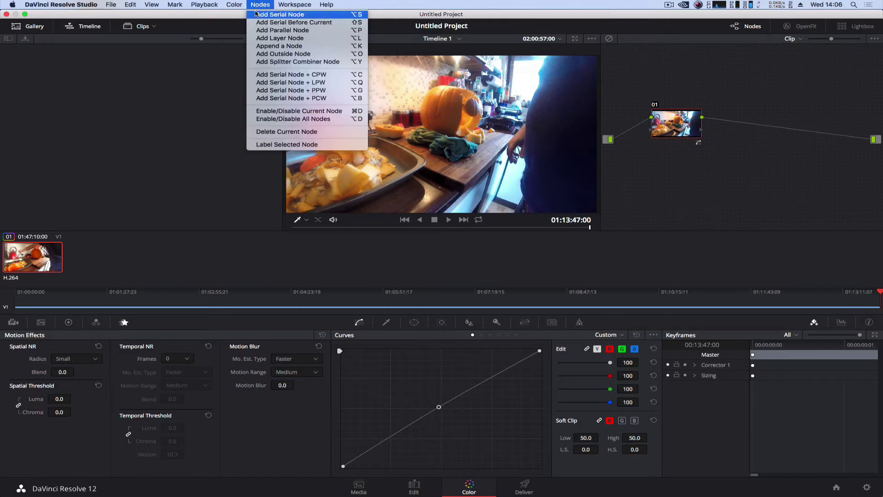
left_click(276, 14)
left_click_drag(743, 134, 766, 154)
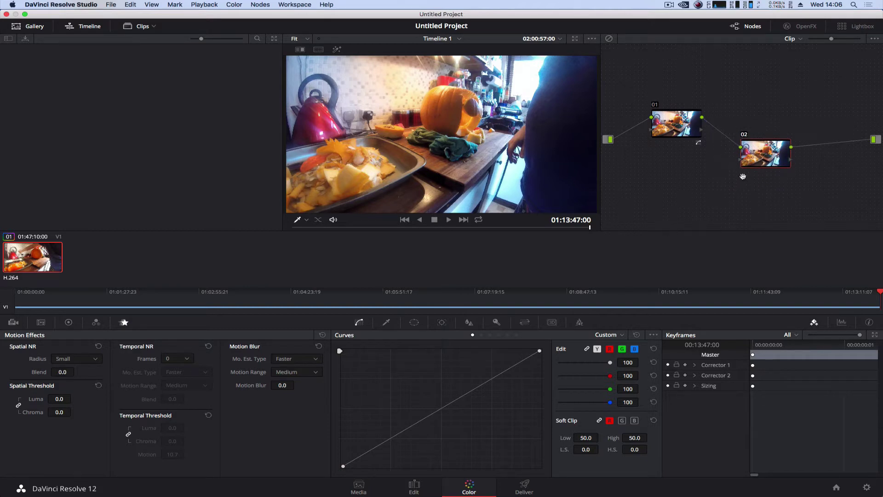
left_click_drag(760, 161, 757, 142)
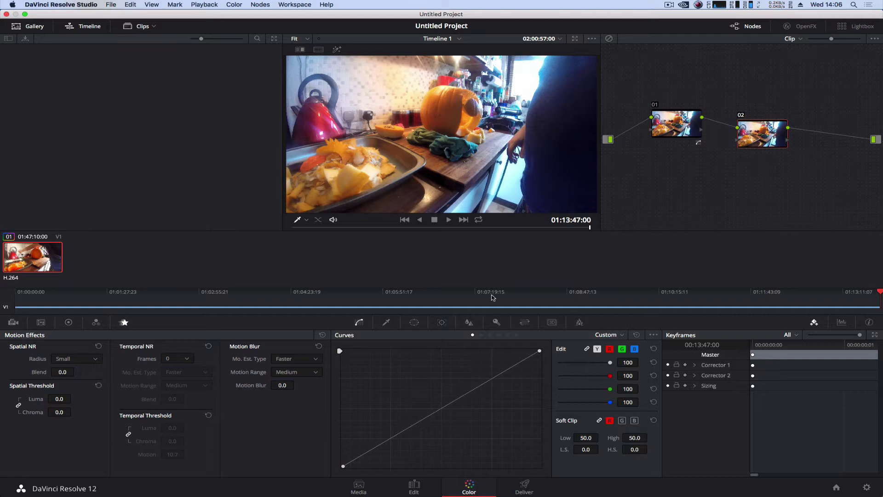
Lower the curve's highlight end to dim the image, keeping the midpoint on the diagonal
mouse_move(445, 408)
left_mouse_down()
mouse_move(421, 388)
mouse_move(438, 401)
left_mouse_up()
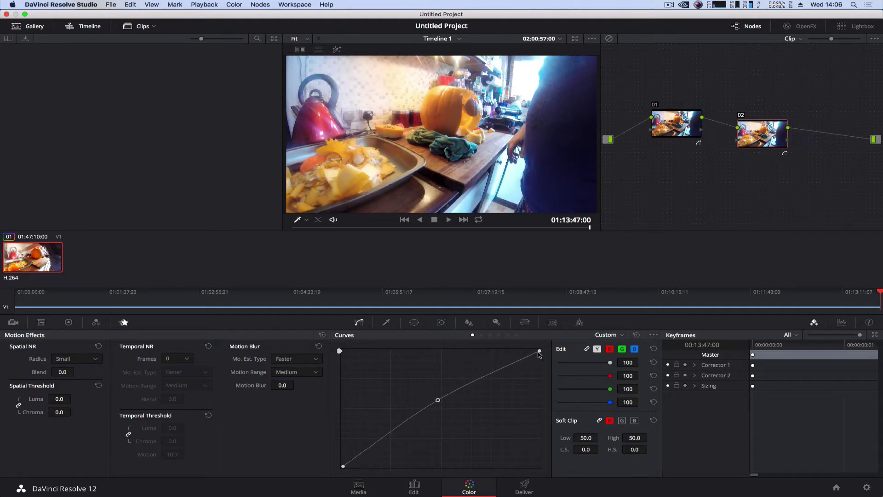
left_click_drag(539, 353, 539, 366)
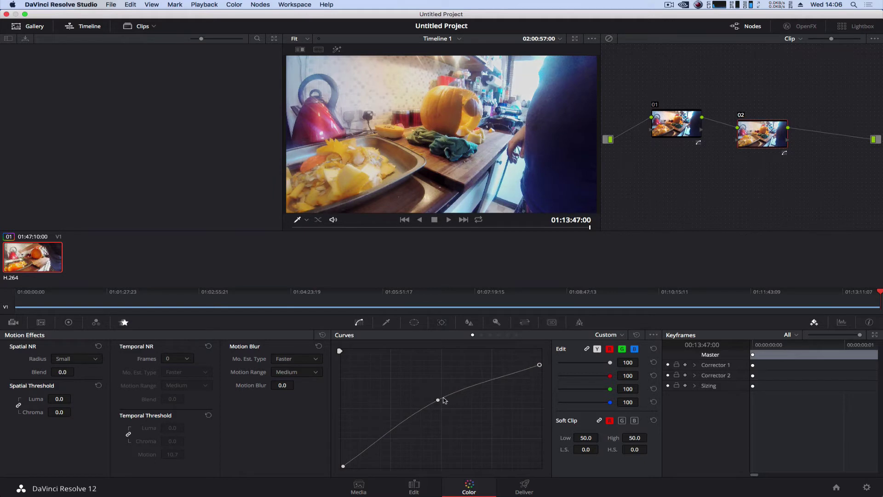
left_click_drag(438, 400, 441, 406)
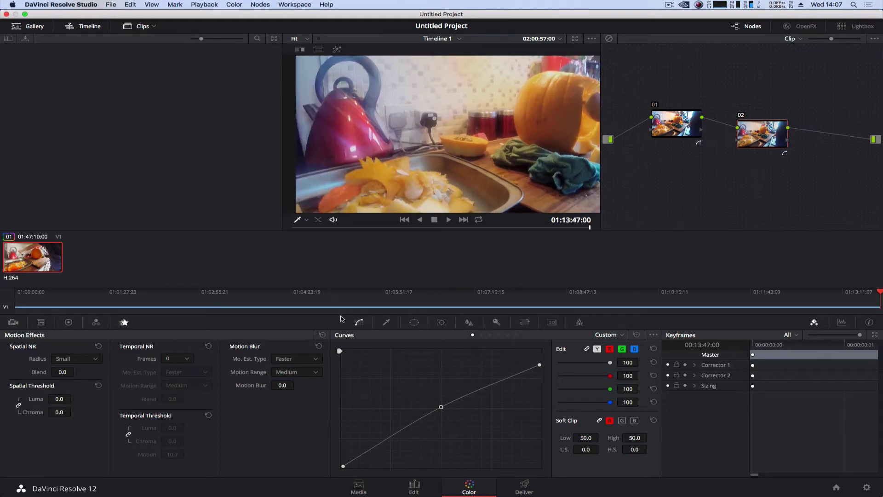
Show the power-window shapes and play the clip, stopping at 01:00:12:23 on the kettle-and-pumpkin frame
left_click(415, 322)
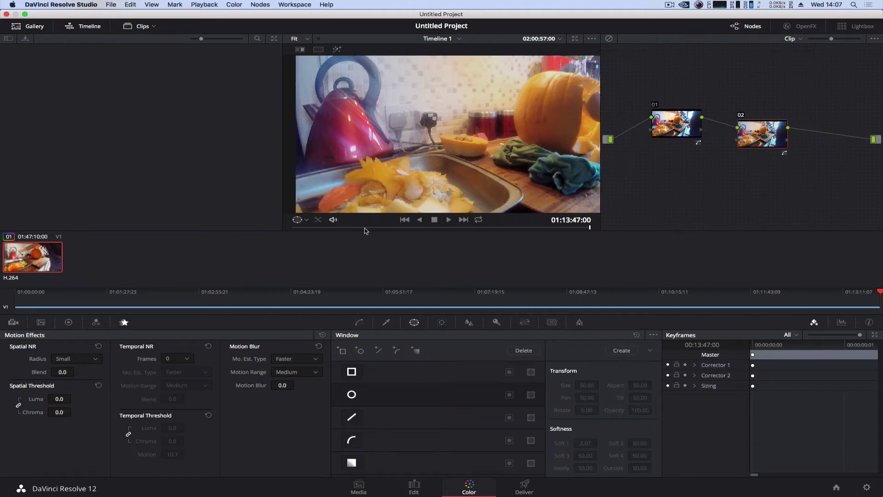
left_click(449, 220)
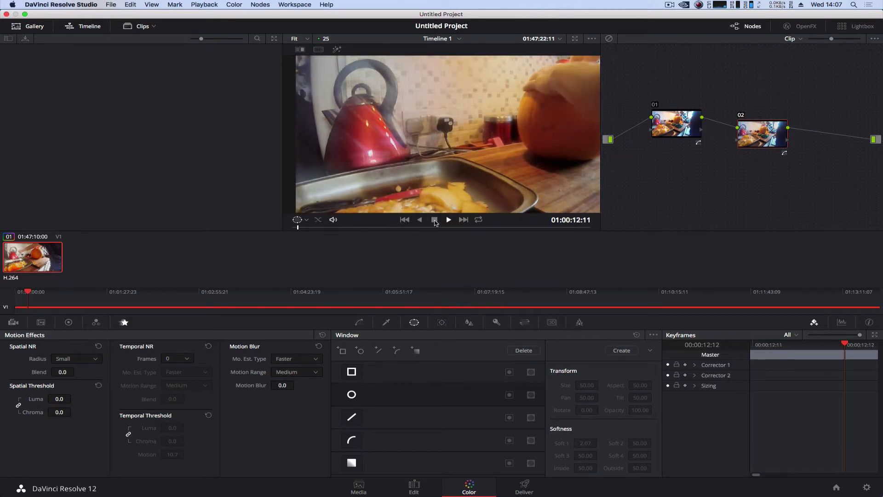
key("space")
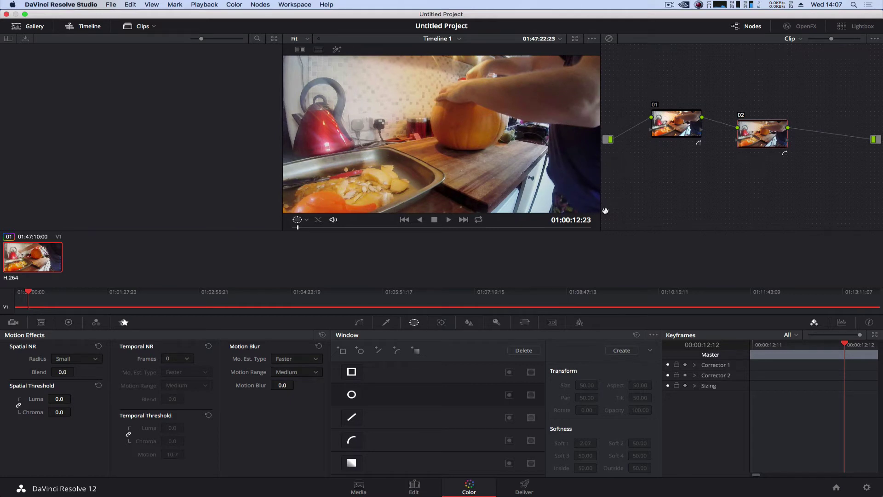
Add serial node 03 after node 02, place it below-right, and toggle it off and on
left_click(251, 4)
left_click(269, 16)
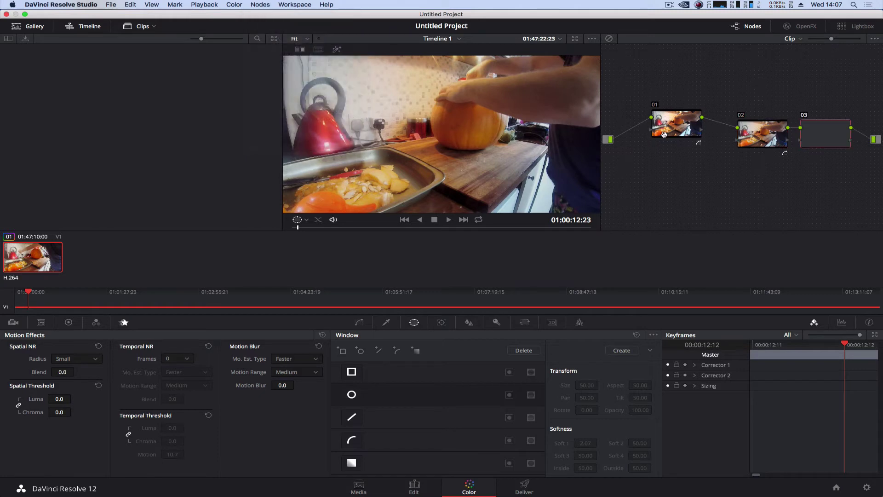
left_click_drag(821, 139, 826, 183)
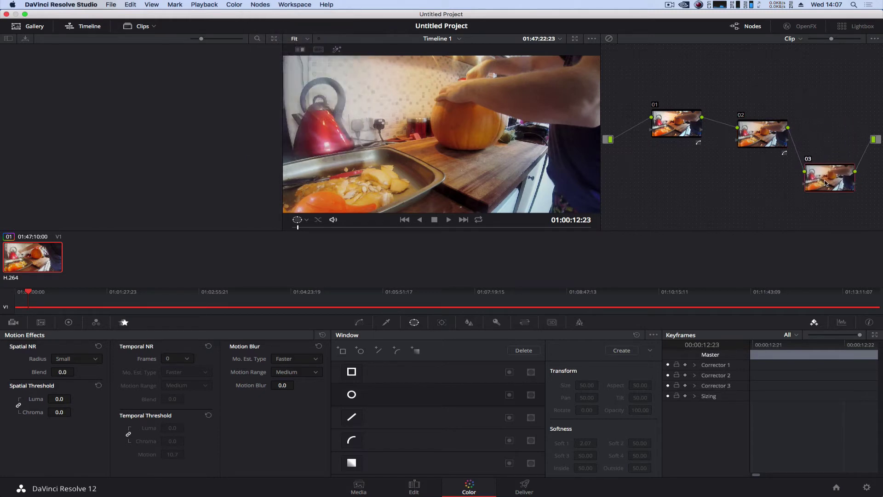
left_click(808, 160)
left_click(809, 159)
Enable a freehand Curve power window on node 03
left_click(358, 323)
left_click(417, 323)
left_click(352, 440)
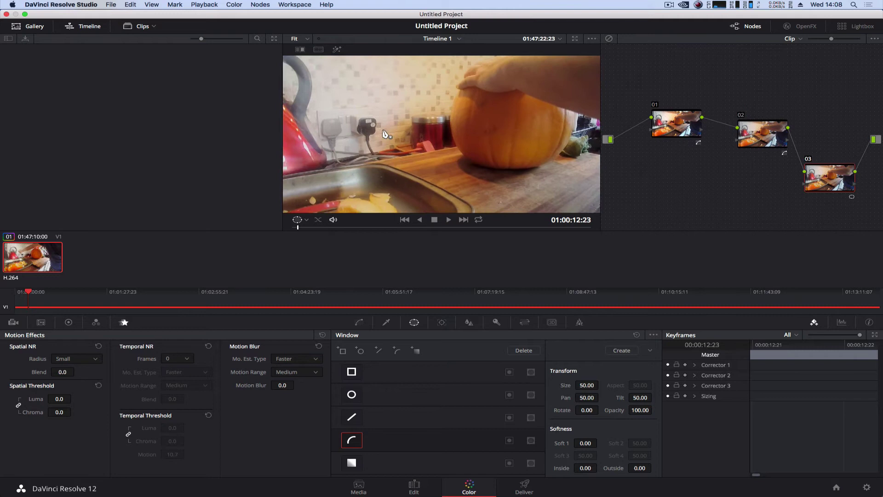
Trace a closed mask outline around the red kettle, from its left edge over the lid and back along the bottom
left_click(325, 188)
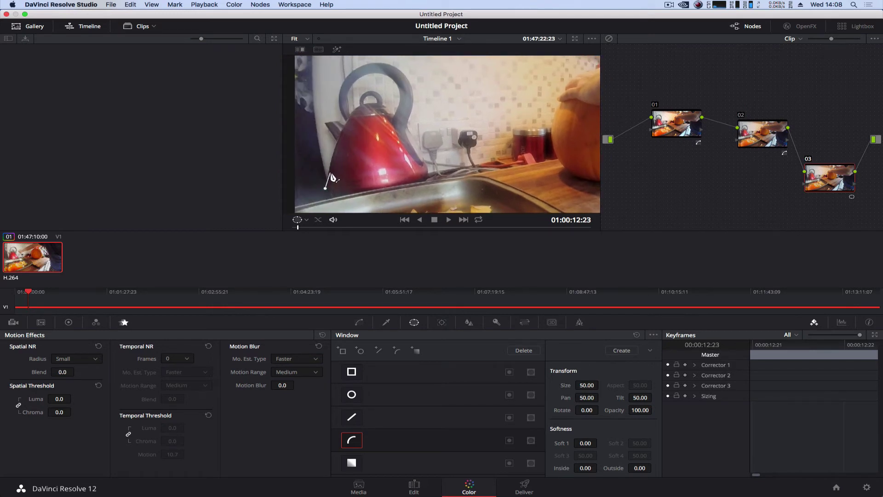
left_click(330, 170)
left_click(339, 136)
left_click(348, 118)
left_click(368, 115)
left_click(382, 115)
left_click(393, 128)
left_click(404, 146)
left_click(414, 161)
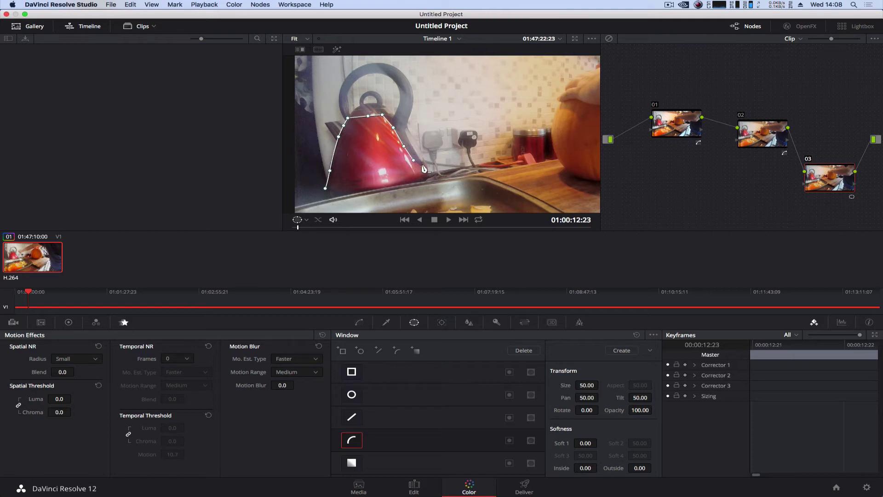
left_click(419, 166)
left_click(400, 183)
left_click(376, 188)
left_click(349, 194)
left_click(332, 194)
left_click(326, 189)
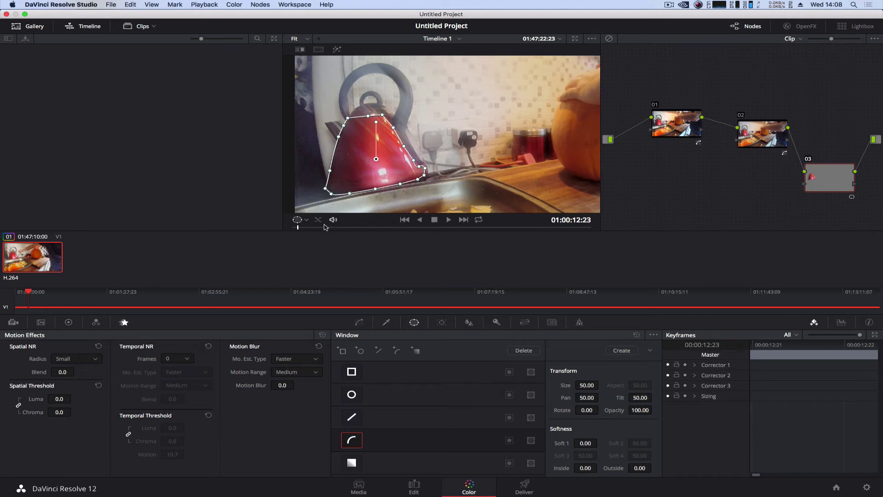
Line node 03 up beside node 02 and move node 02 lower in the tree
left_click(297, 220)
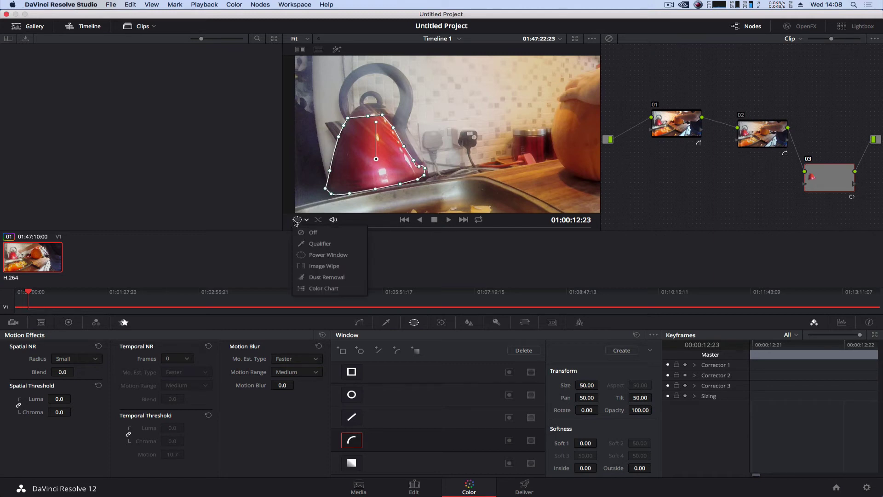
left_click(411, 252)
left_click_drag(822, 178, 828, 148)
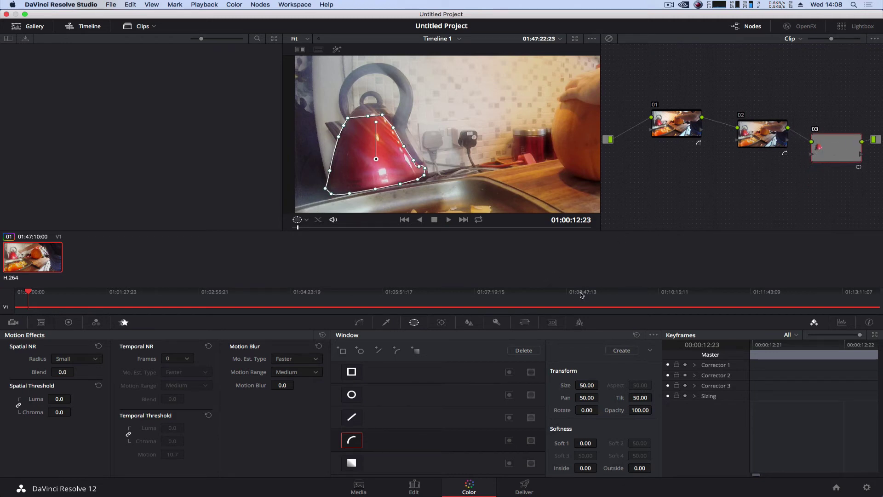
left_click_drag(767, 152, 757, 168)
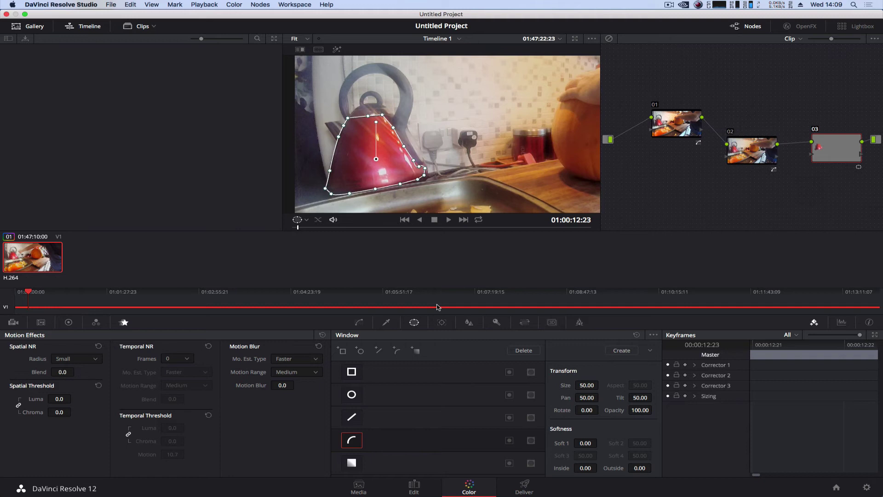
Bend node 03's luma curve upward and adjust its white point to restore contrast
left_click(359, 323)
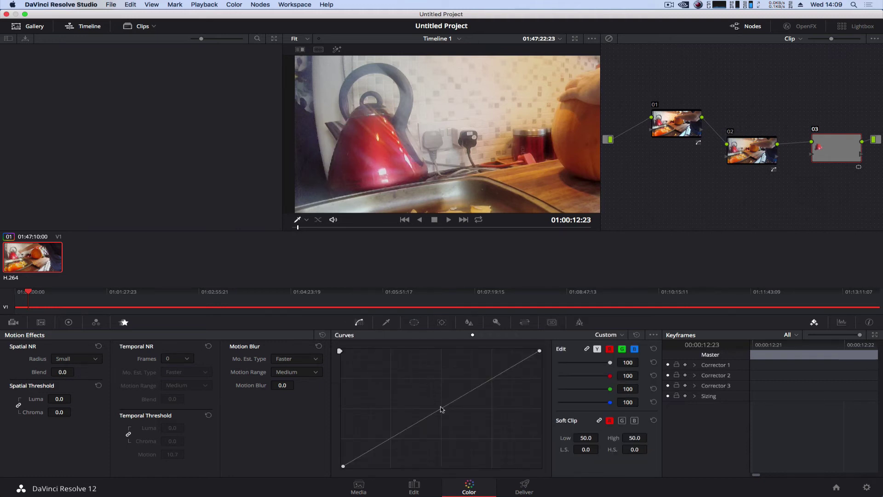
left_click_drag(440, 413, 427, 396)
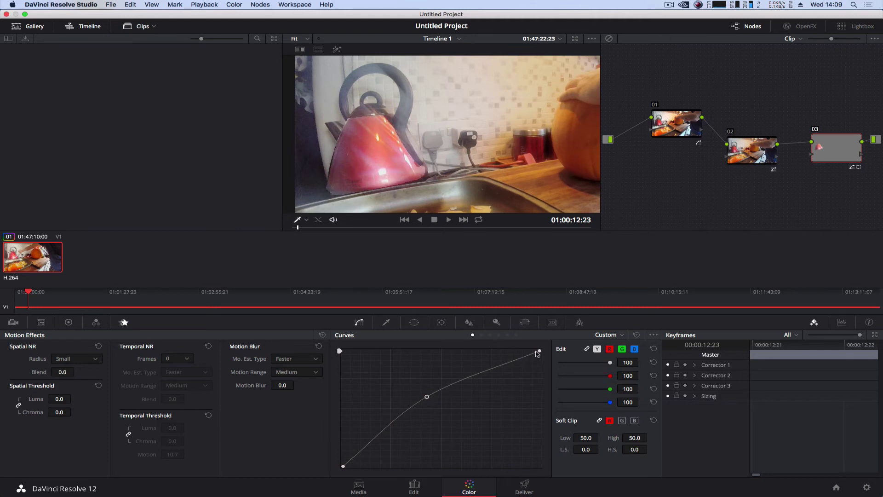
left_click_drag(540, 352, 539, 398)
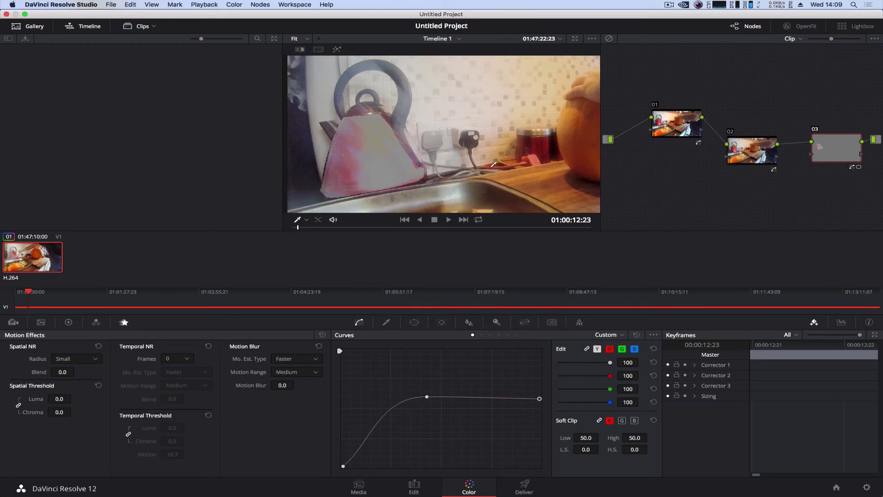
scroll(506, 168, "down", 5)
scroll(506, 168, "down", 5)
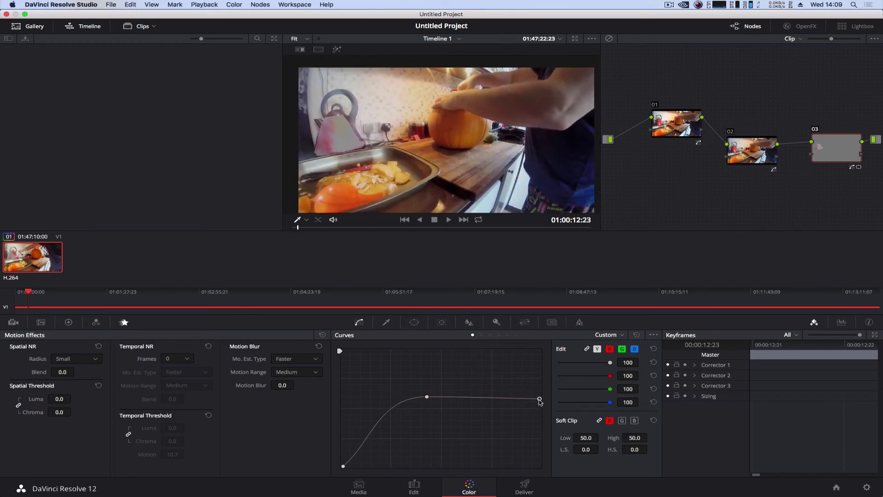
left_click_drag(540, 401, 536, 352)
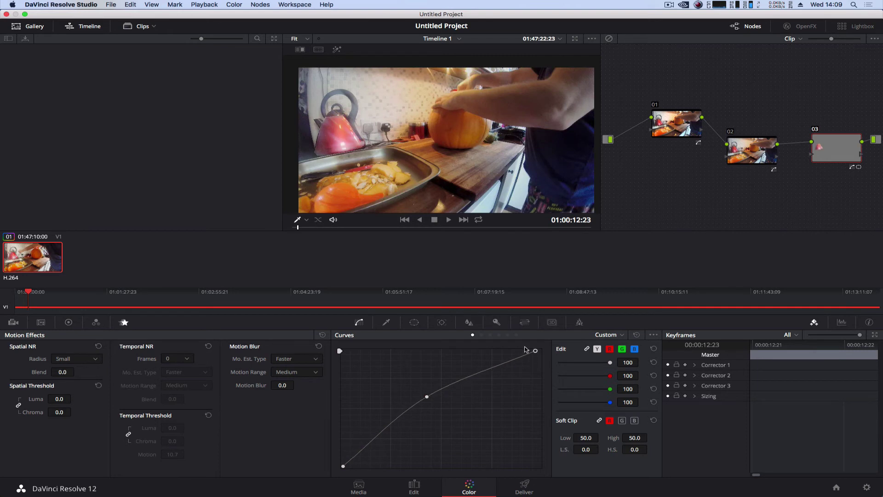
Tweak Lift, Gamma, Gain and Offset (25 to 20), then raise the curve midpoint until the kettle turns white
left_click(67, 323)
mouse_move(36, 436)
left_mouse_down()
mouse_move(83, 430)
mouse_move(26, 433)
left_mouse_up()
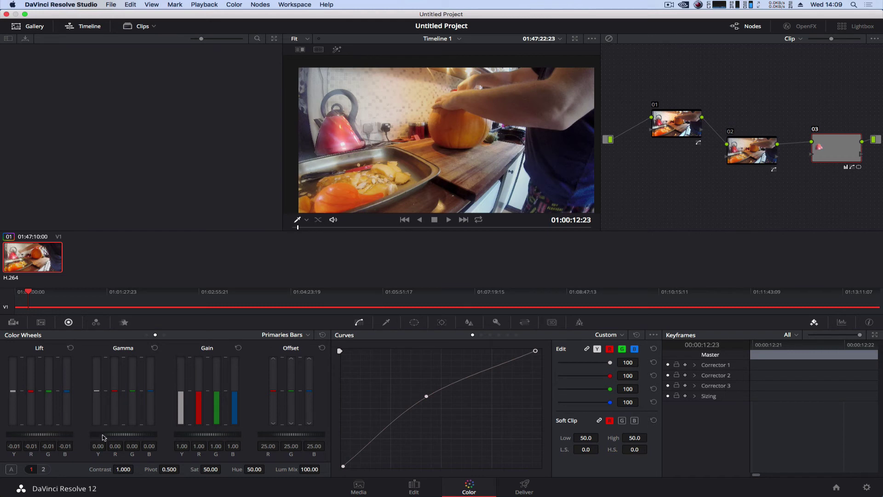
left_click_drag(144, 437, 135, 438)
left_click_drag(192, 437, 226, 437)
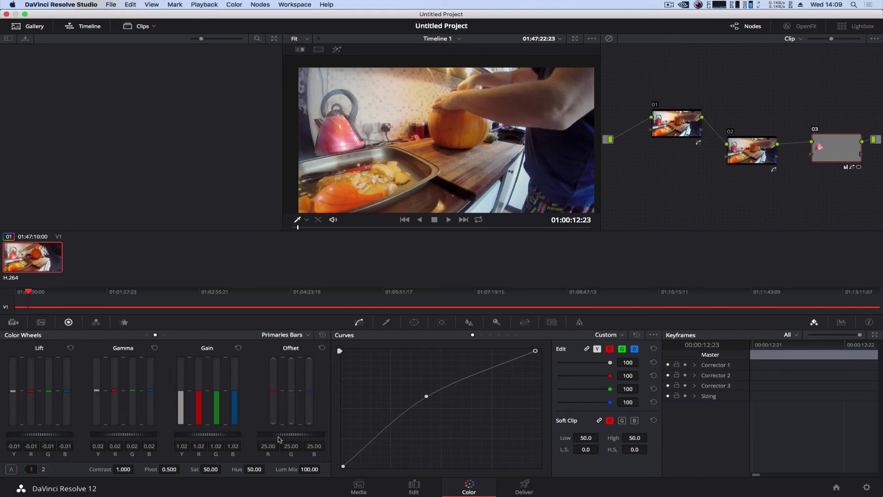
left_click_drag(288, 435, 270, 435)
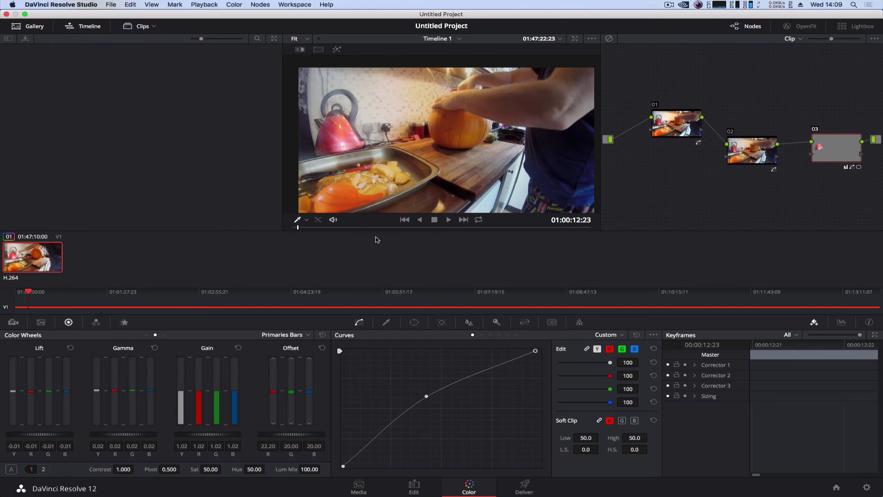
left_click(430, 396)
left_click_drag(430, 396, 366, 359)
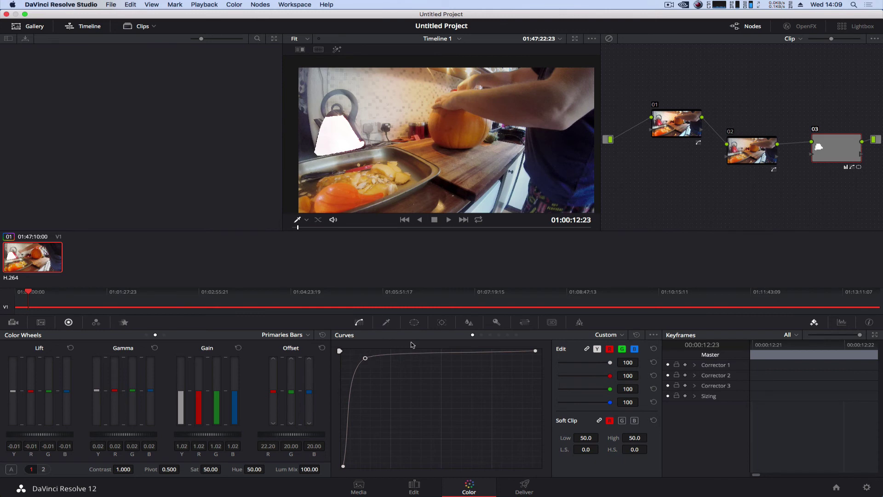
Add serial node 04 and place it below node 03
left_click(260, 4)
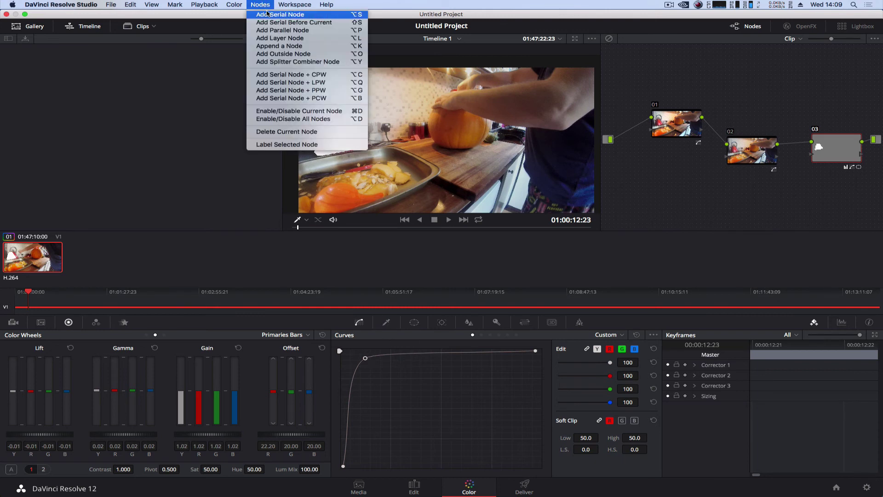
left_click(273, 14)
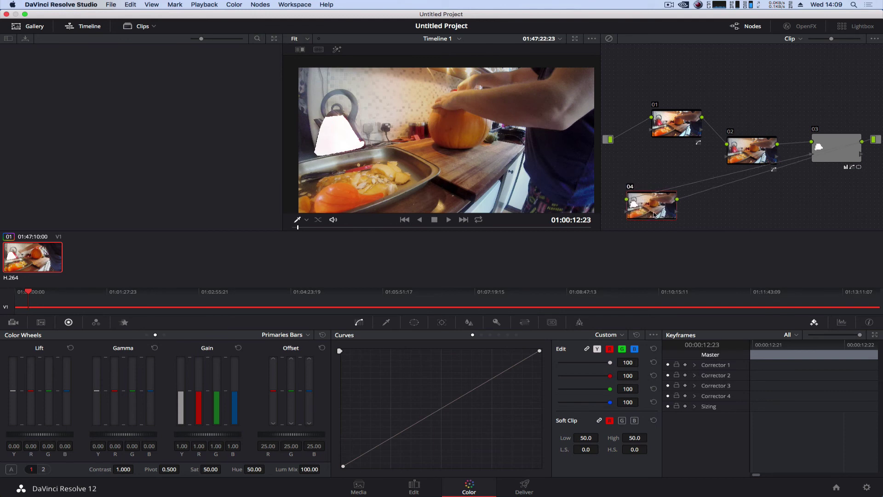
left_click_drag(641, 211, 831, 213)
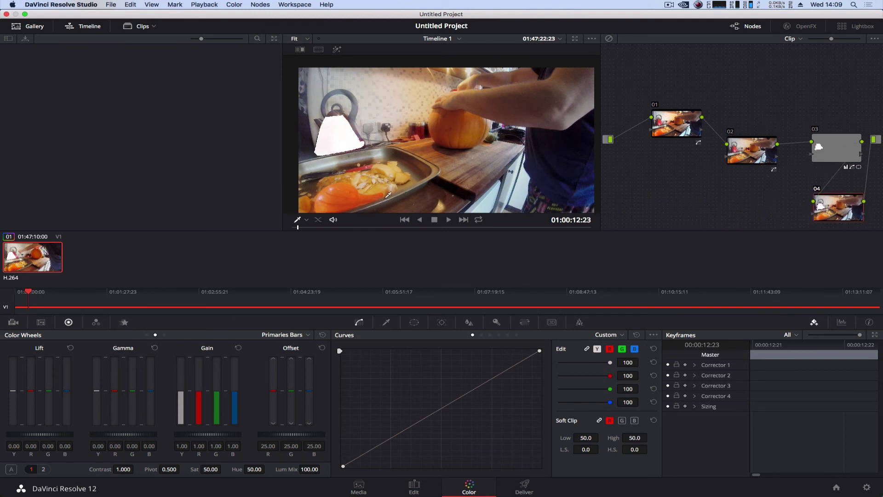
Fit a small Circle window over the pumpkin and raise the curve to brighten it
left_click(415, 322)
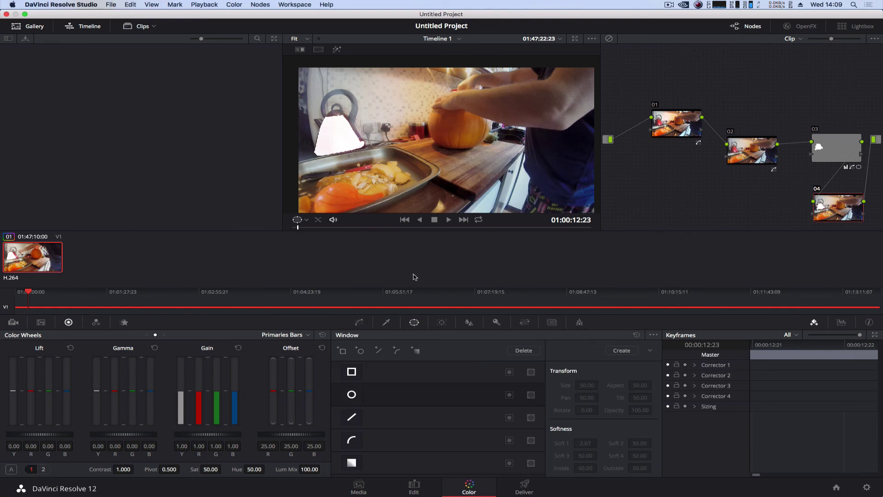
left_click(350, 396)
left_click_drag(460, 152, 471, 137)
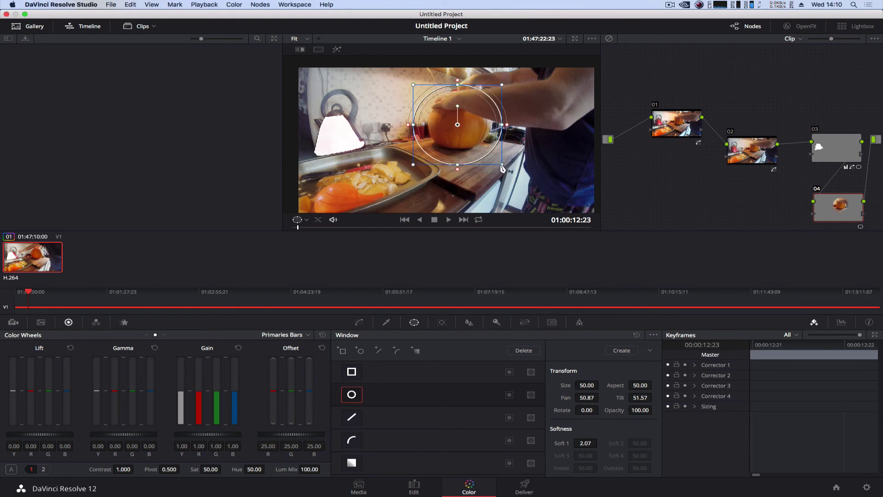
left_click_drag(502, 164, 430, 128)
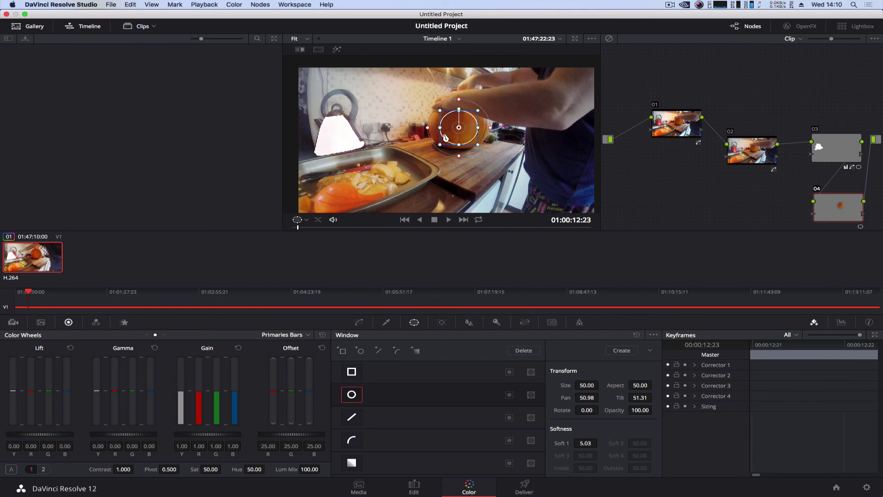
left_click(360, 323)
left_click_drag(441, 409, 393, 380)
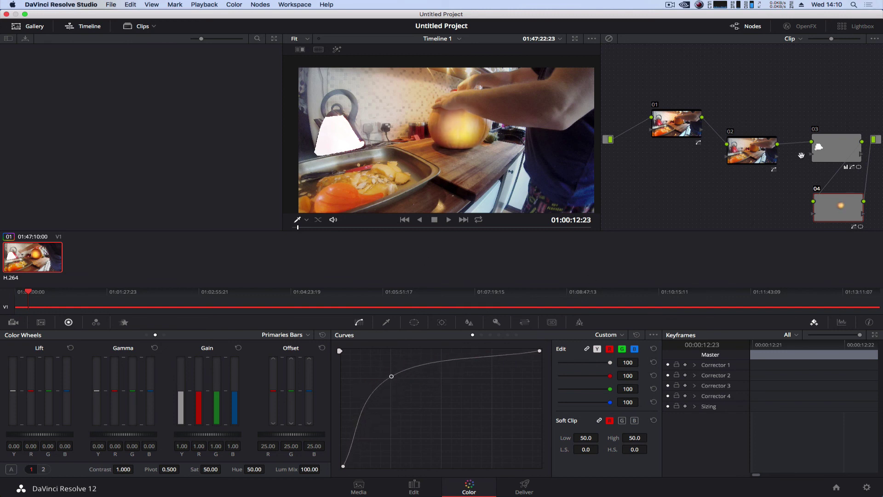
Move node 02 down beneath node 01, node 03 up and left, and node 04 higher
left_click_drag(758, 162, 733, 179)
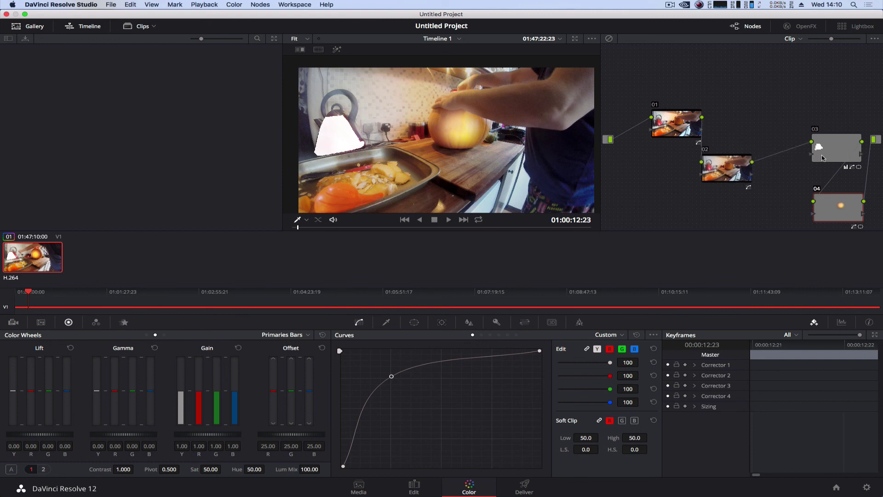
left_click_drag(845, 156, 801, 137)
left_click_drag(849, 211, 850, 190)
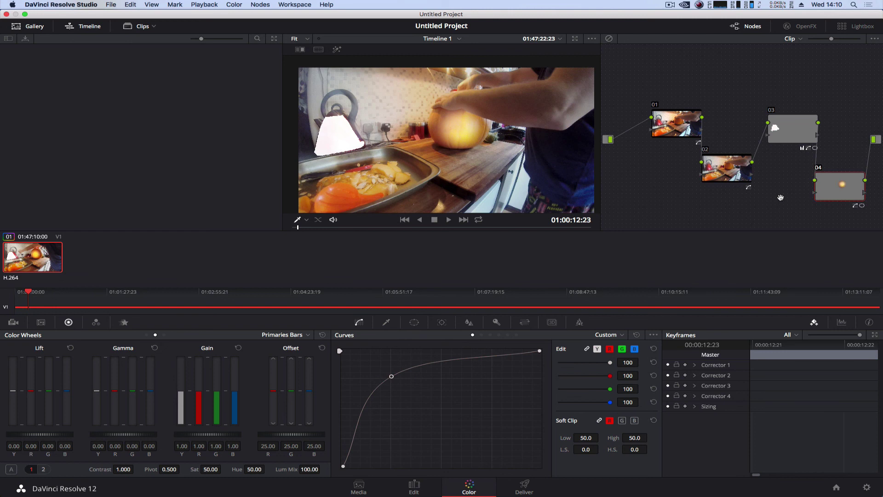